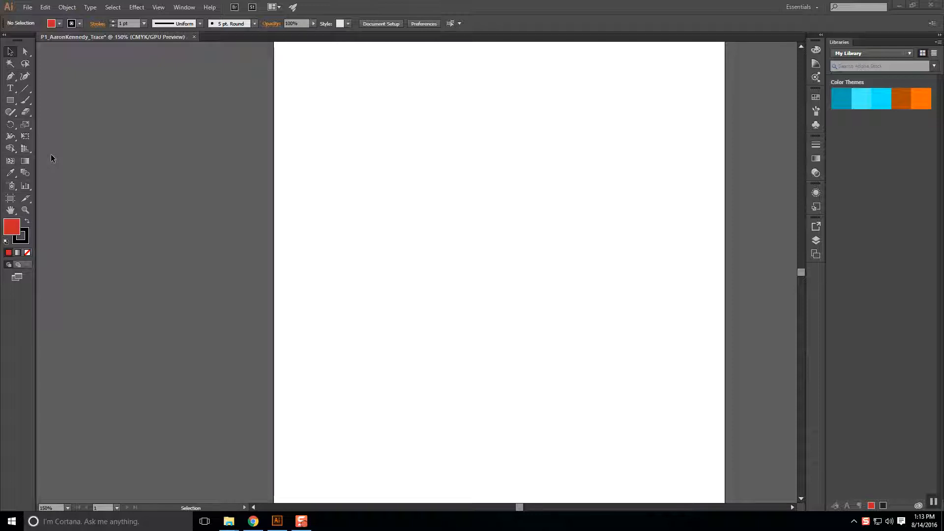
Step: Draw a red square about 3.41 in wide in the upper half of the artboard with the Rectangle tool
{"action": "left_click", "coordinate": [10, 101]}
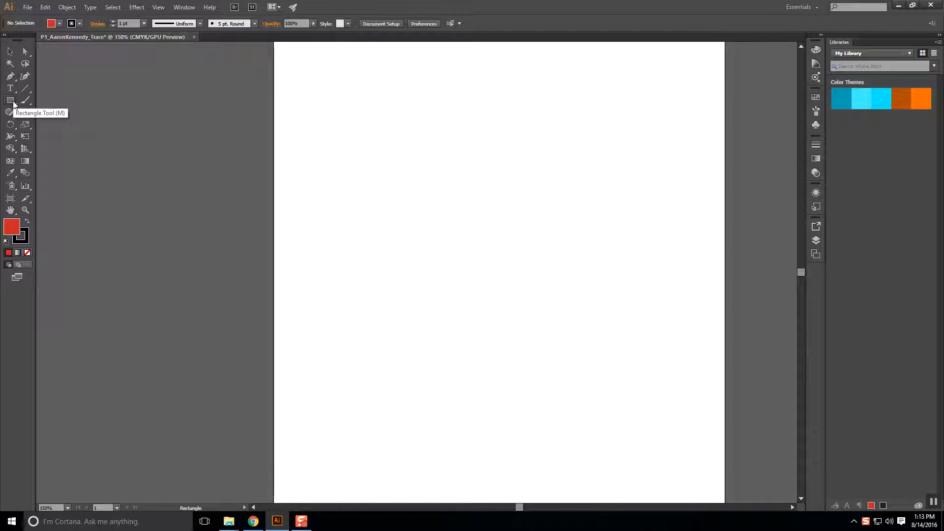
{"action": "left_click", "coordinate": [13, 102]}
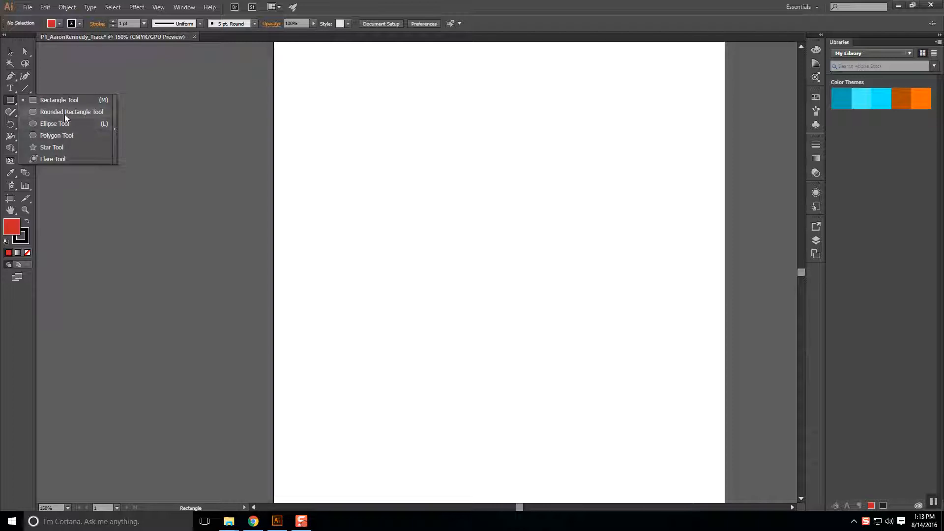
{"action": "left_click", "coordinate": [61, 100]}
{"action": "left_click_drag", "start_coordinate": [355, 123], "coordinate": [536, 302]}
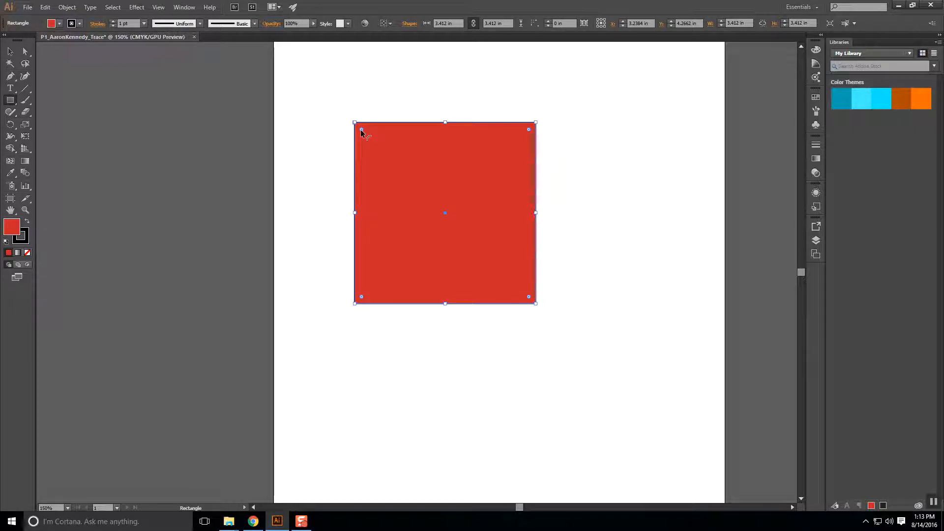
Step: Round the red square's corners to about 0.36 in, restore them to sharp corners, and deselect the square
{"action": "left_click_drag", "start_coordinate": [361, 130], "coordinate": [373, 141]}
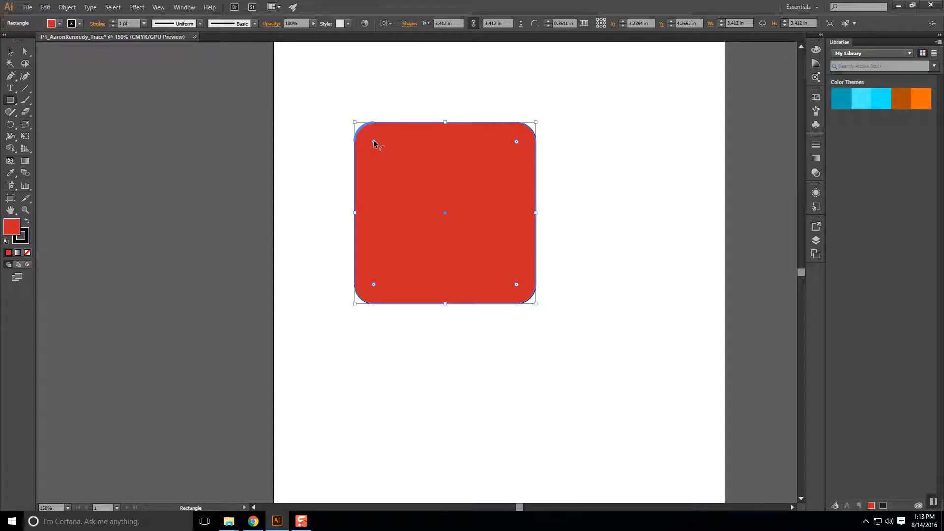
{"action": "left_click_drag", "start_coordinate": [373, 142], "coordinate": [346, 123]}
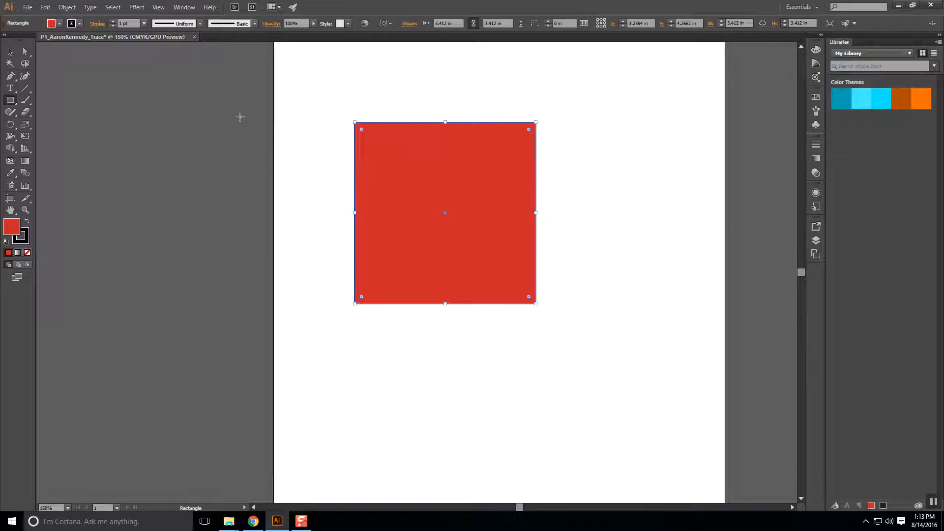
{"action": "left_click", "coordinate": [10, 51]}
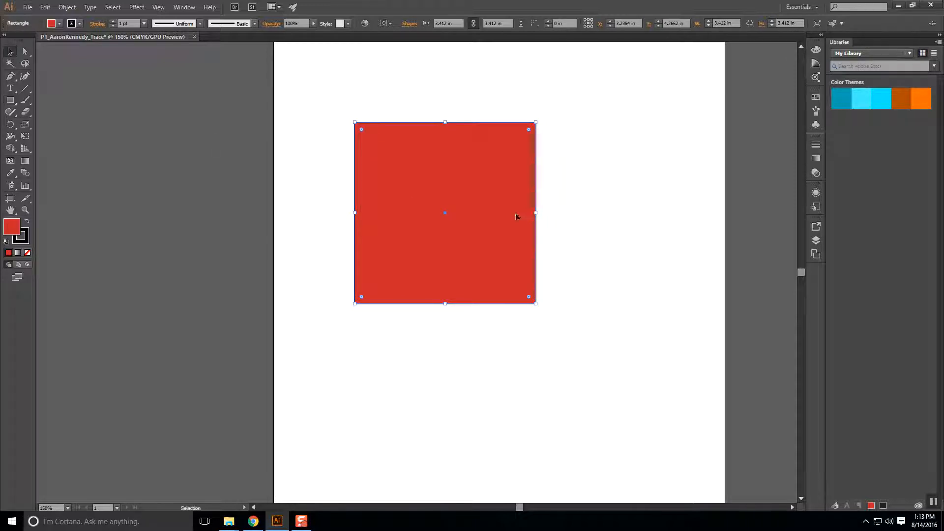
{"action": "left_click", "coordinate": [635, 239]}
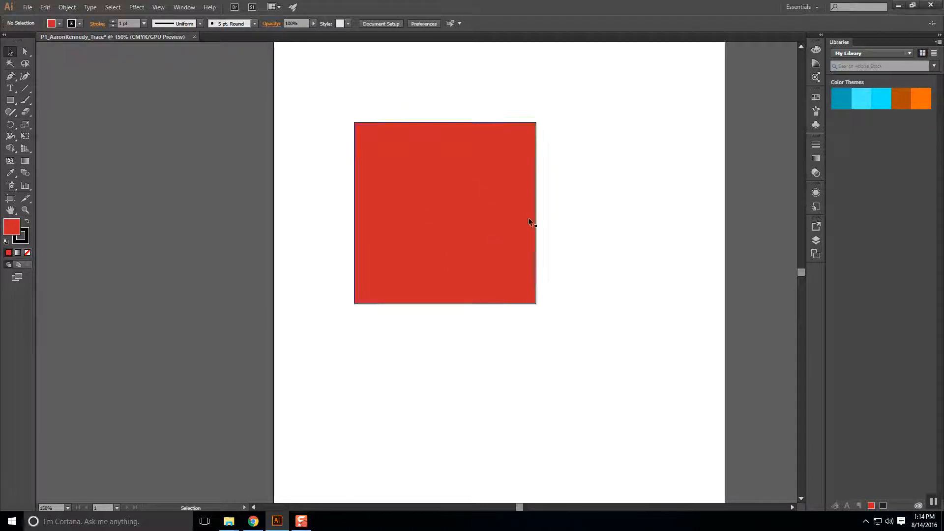
Step: Draw a white ellipse about 2.81 by 2.90 in with the default fill and stroke, overlapping the red square's lower-right part
{"action": "left_click", "coordinate": [11, 100]}
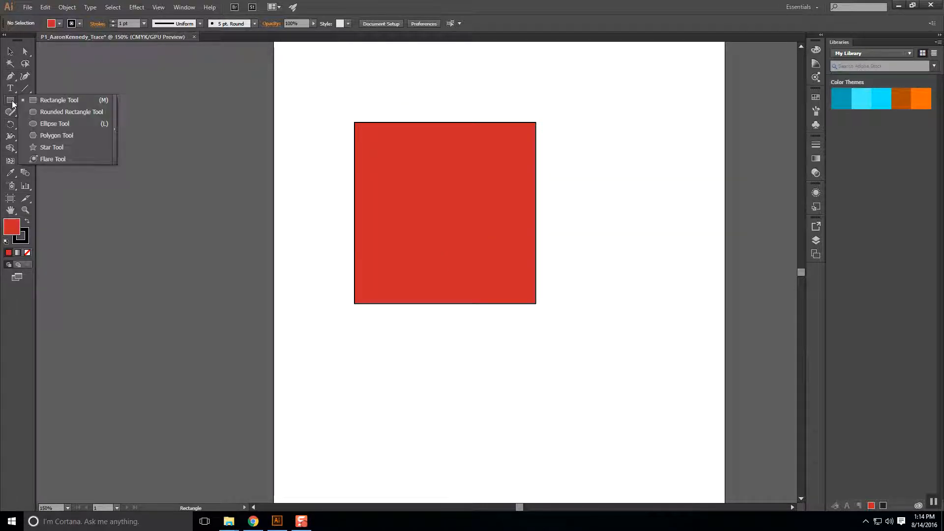
{"action": "left_click", "coordinate": [63, 125]}
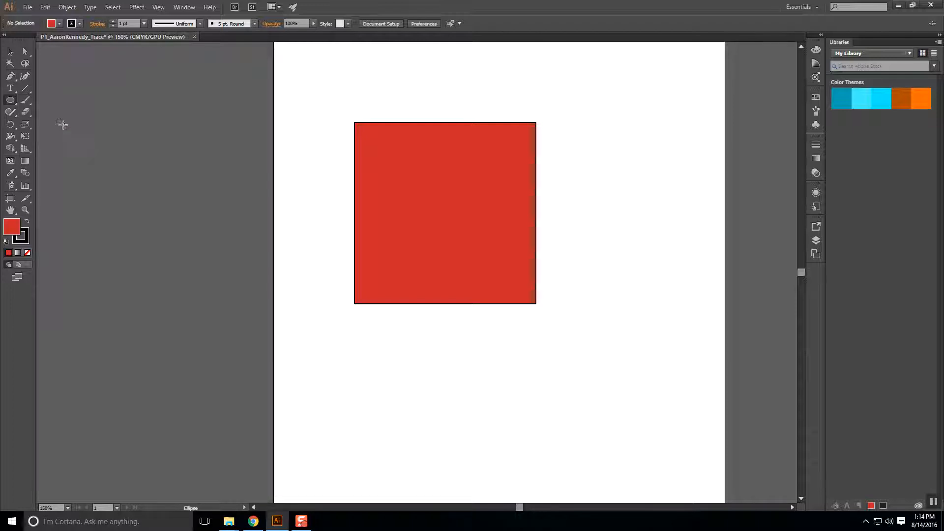
{"action": "left_click", "coordinate": [6, 242]}
{"action": "left_click_drag", "start_coordinate": [545, 325], "coordinate": [396, 172]}
{"action": "left_click", "coordinate": [561, 373]}
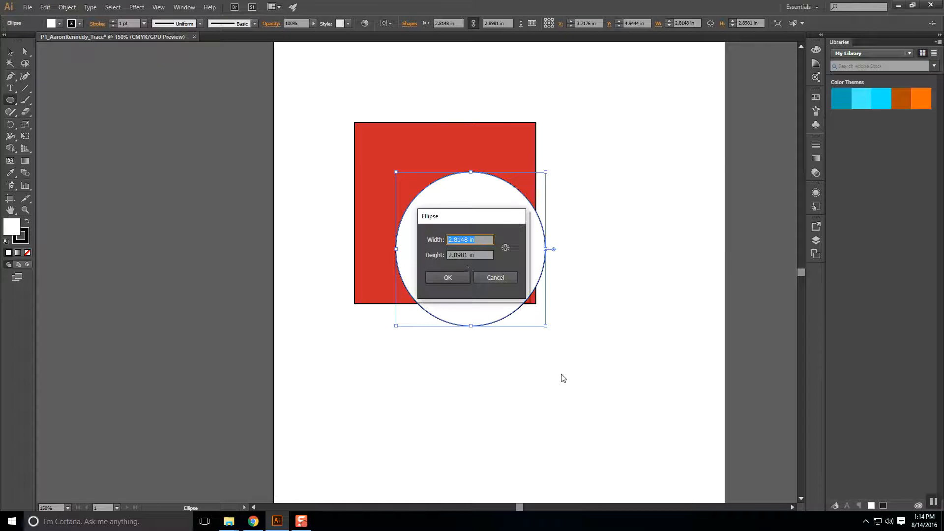
{"action": "left_click", "coordinate": [465, 277]}
{"action": "key", "text": "v"}
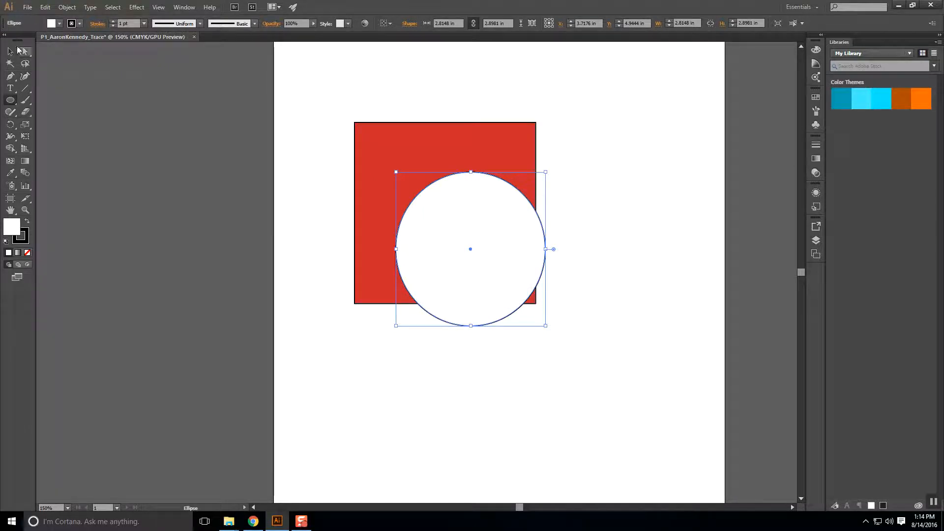
{"action": "left_click", "coordinate": [391, 309]}
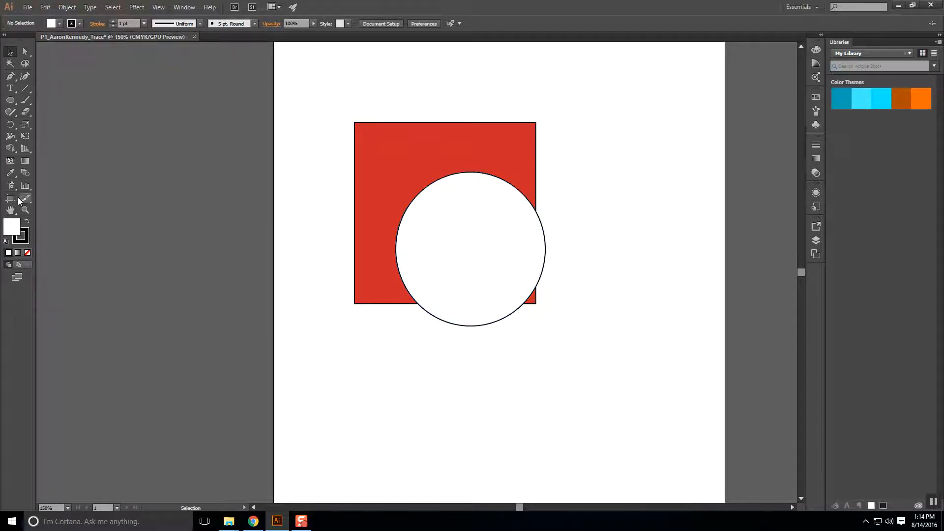
Step: Set the fill colour for new shapes to a strong blue, about #220CF2
{"action": "double_click", "coordinate": [9, 232]}
{"action": "left_click", "coordinate": [482, 241]}
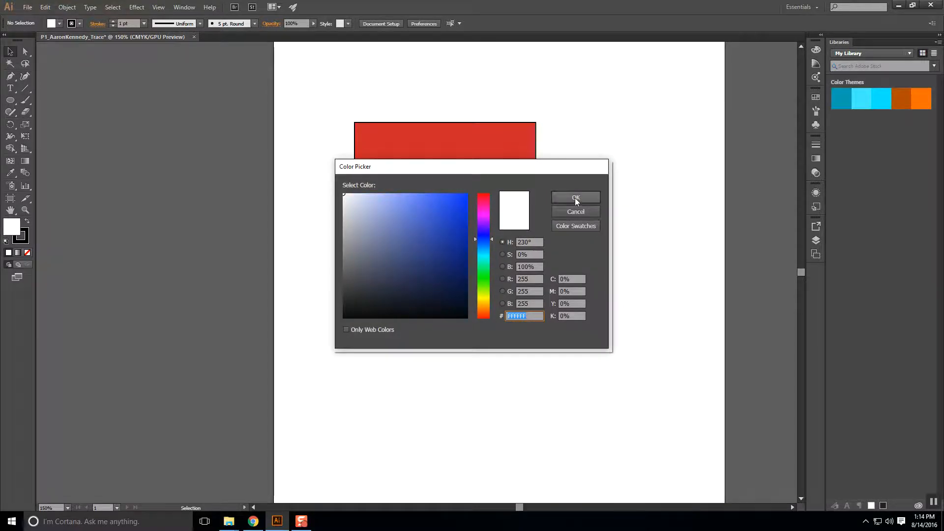
{"action": "left_click", "coordinate": [574, 198]}
{"action": "double_click", "coordinate": [9, 230]}
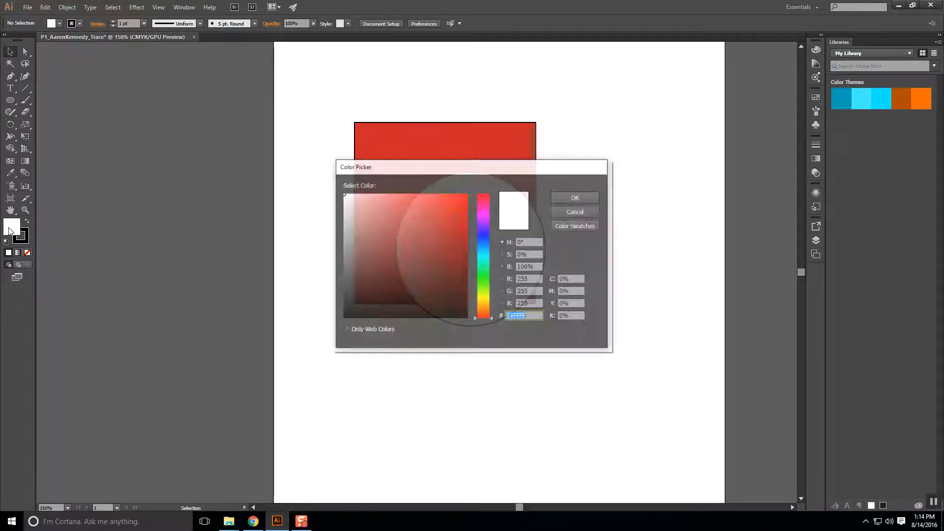
{"action": "left_click", "coordinate": [476, 232]}
{"action": "left_click", "coordinate": [453, 213]}
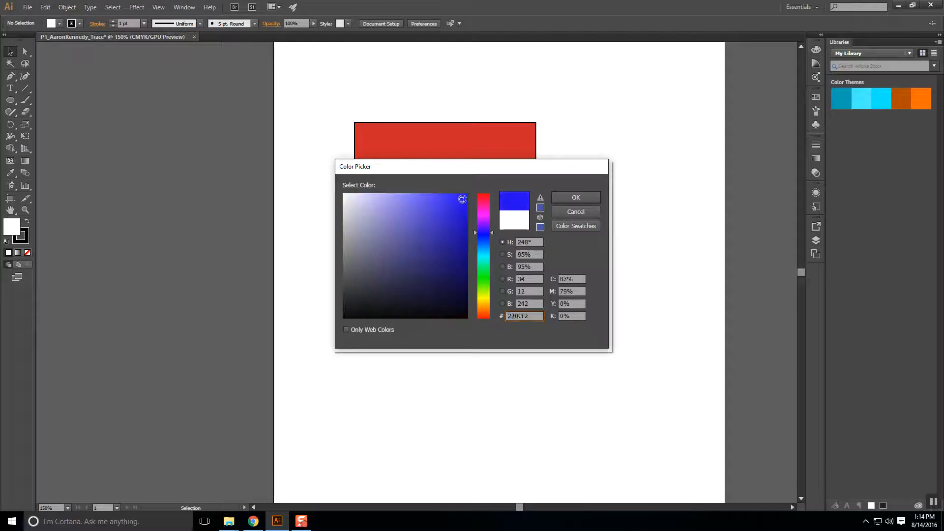
{"action": "left_click", "coordinate": [576, 197]}
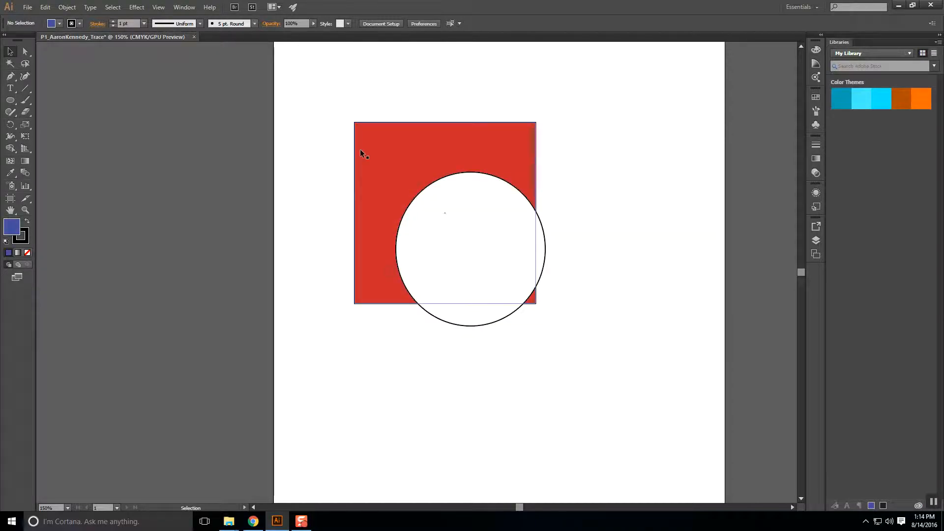
Step: Draw a blue rectangle about 5.86 by 5.80 in around both shapes and send it to the back
{"action": "left_click_drag", "start_coordinate": [11, 100], "coordinate": [55, 100]}
{"action": "left_click_drag", "start_coordinate": [299, 84], "coordinate": [610, 391]}
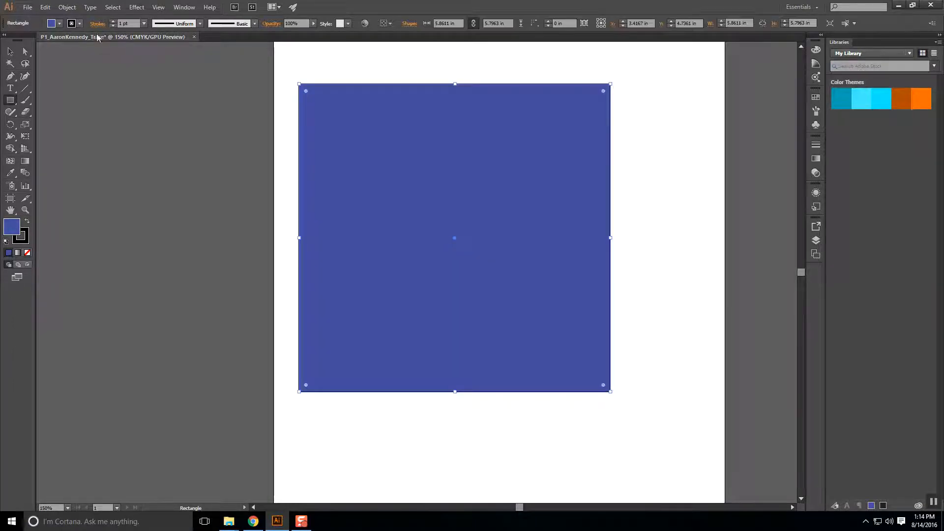
{"action": "left_click", "coordinate": [67, 7]}
{"action": "mouse_move", "coordinate": [148, 32]}
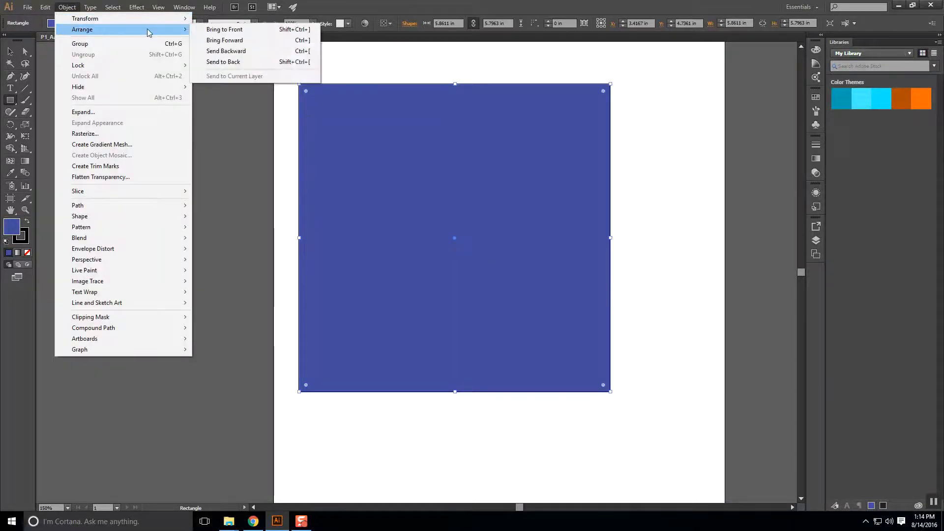
{"action": "left_click", "coordinate": [231, 63]}
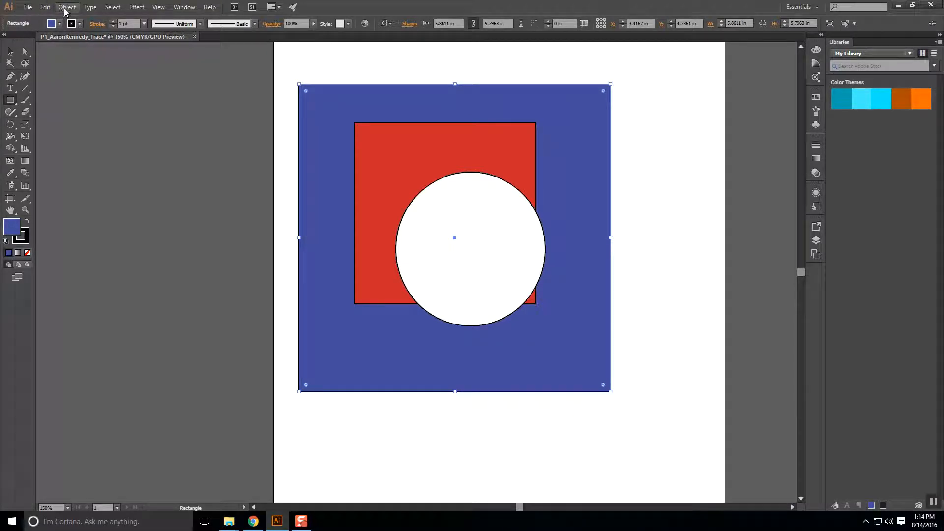
Step: Lock the large blue background rectangle so that it cannot be selected
{"action": "key", "text": "v"}
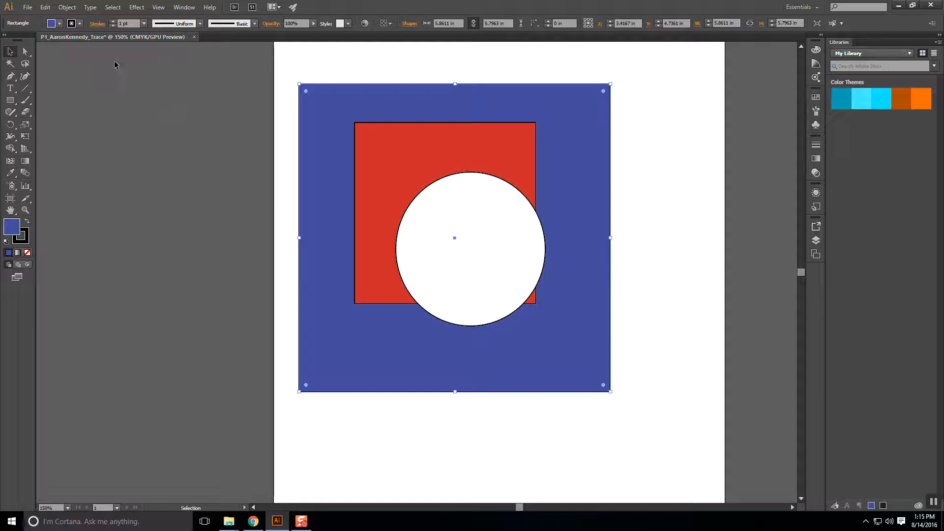
{"action": "left_click", "coordinate": [73, 8]}
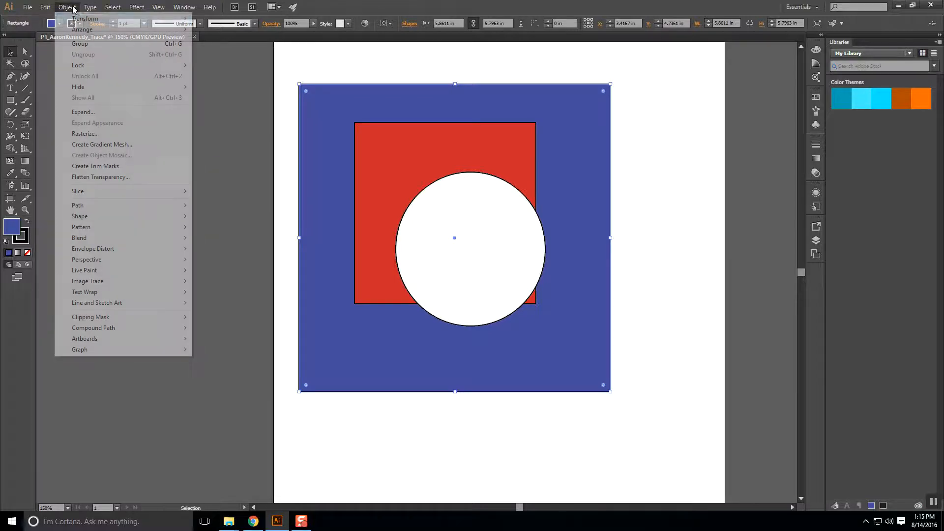
{"action": "mouse_move", "coordinate": [109, 71]}
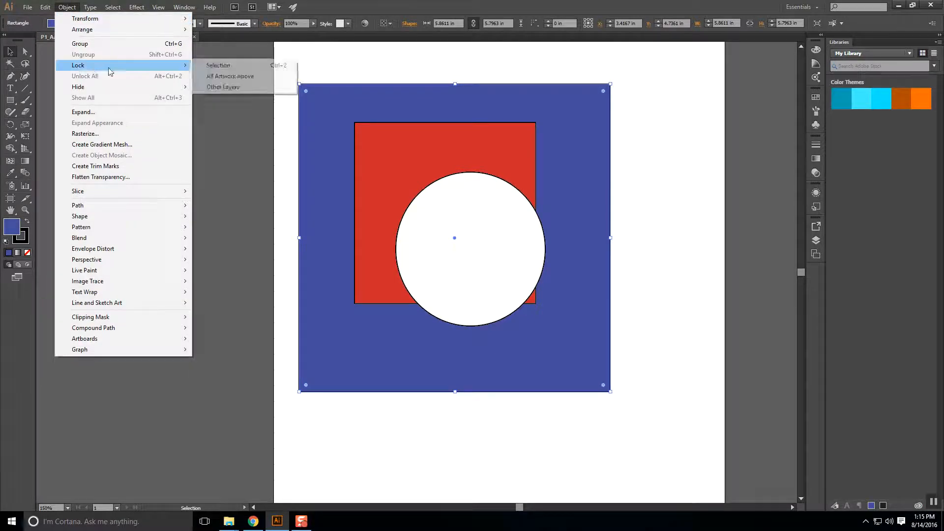
{"action": "left_click", "coordinate": [230, 65]}
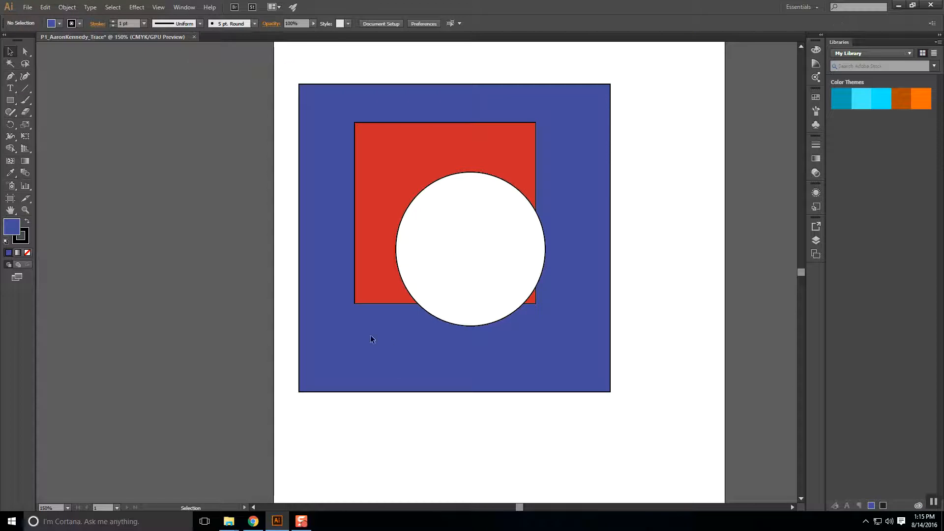
Step: Look up the Unlock All command and test selecting the circle and the red square above the locked background
{"action": "left_click", "coordinate": [63, 9]}
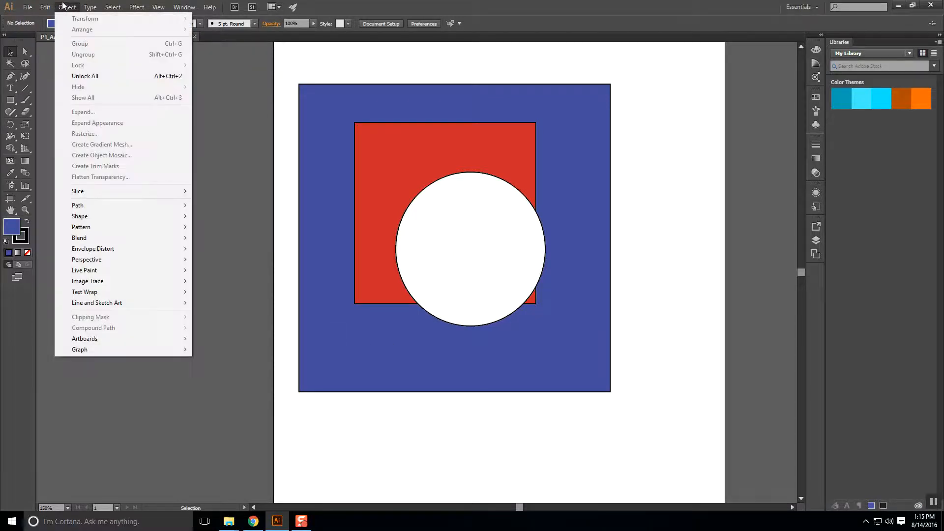
{"action": "left_click", "coordinate": [87, 77]}
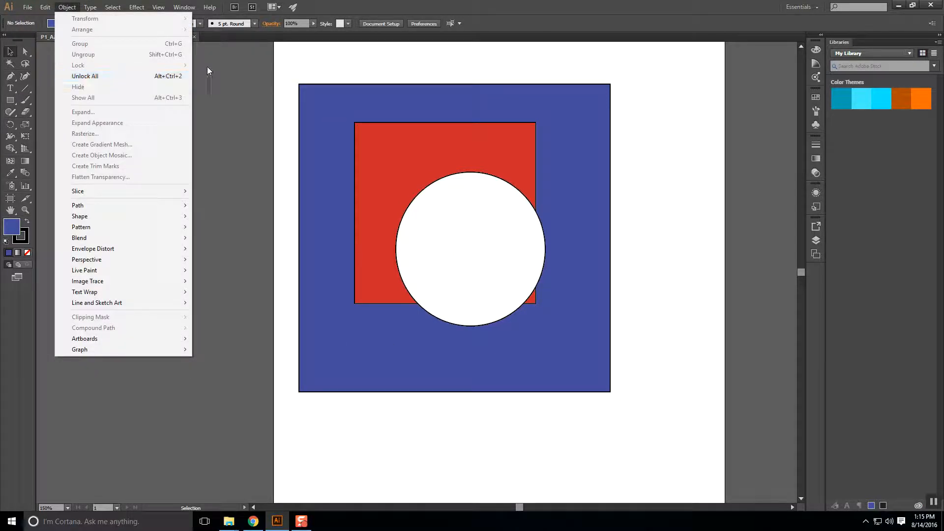
{"action": "left_click", "coordinate": [432, 207]}
{"action": "left_click", "coordinate": [532, 298]}
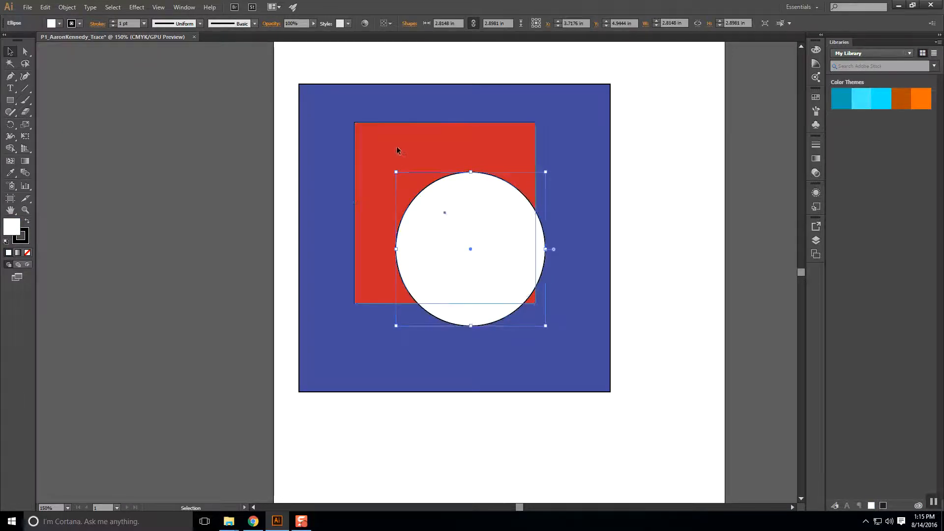
{"action": "left_click", "coordinate": [685, 330]}
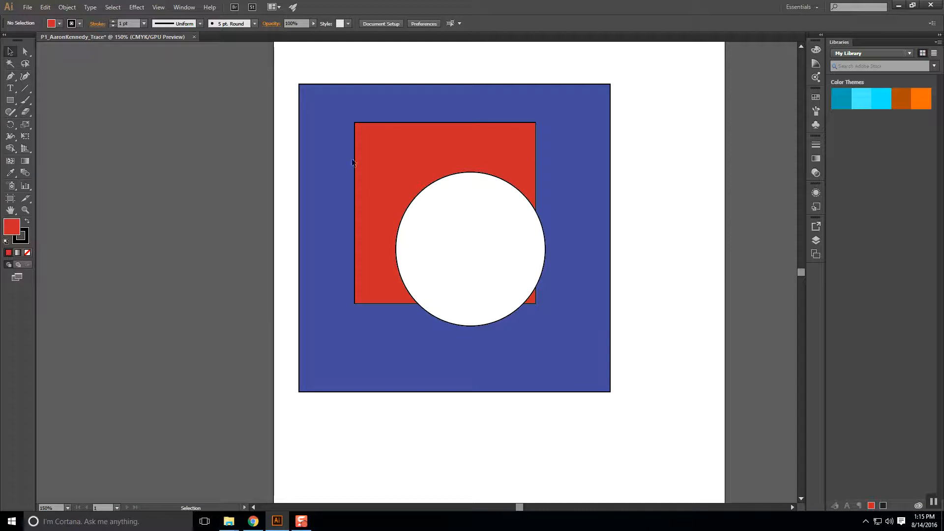
Step: Select all unlocked shapes and apply the Pathfinder Exclude shape mode to cut out the overlap of square and circle
{"action": "key", "text": "ctrl+a"}
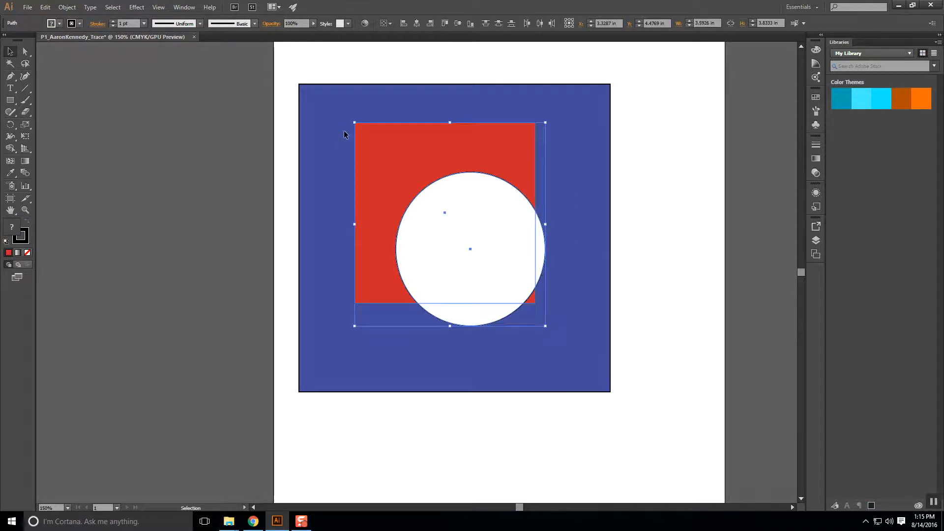
{"action": "left_click", "coordinate": [182, 8]}
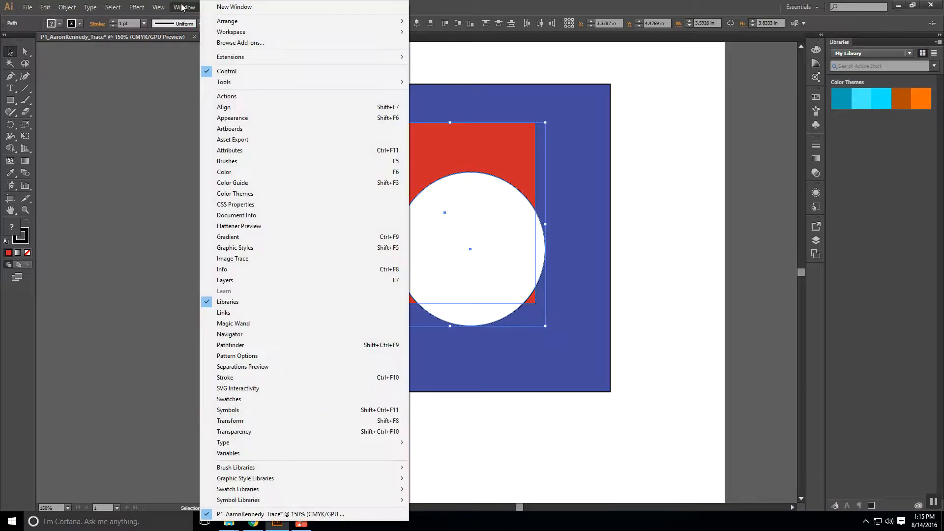
{"action": "left_click", "coordinate": [287, 344]}
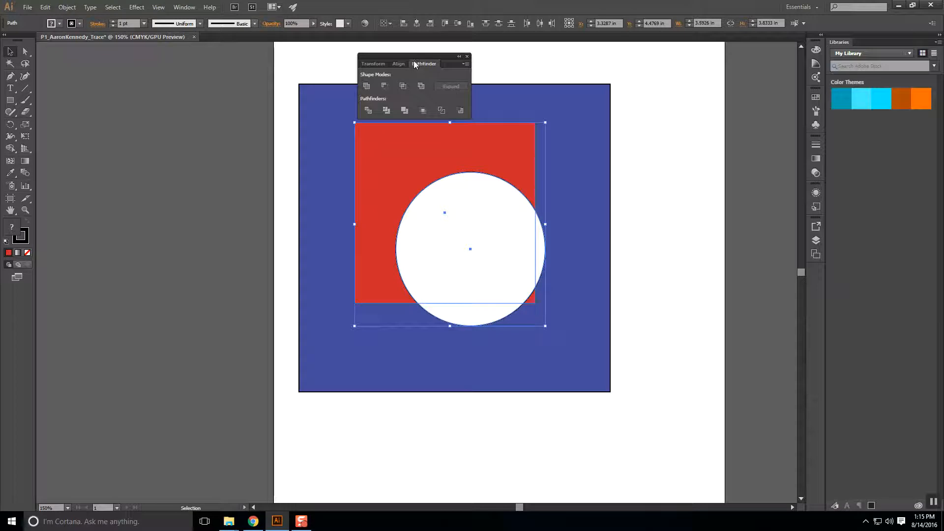
{"action": "left_click_drag", "start_coordinate": [412, 56], "coordinate": [675, 105]}
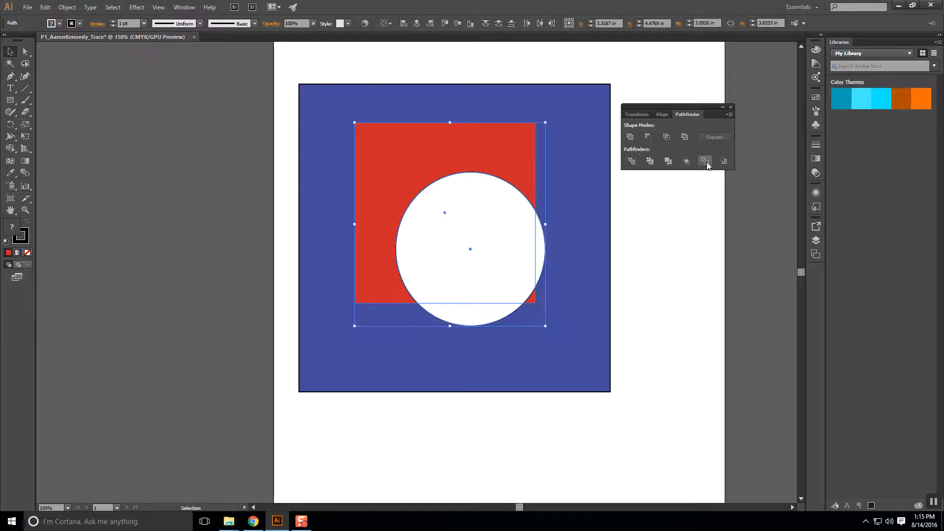
{"action": "left_click", "coordinate": [684, 137]}
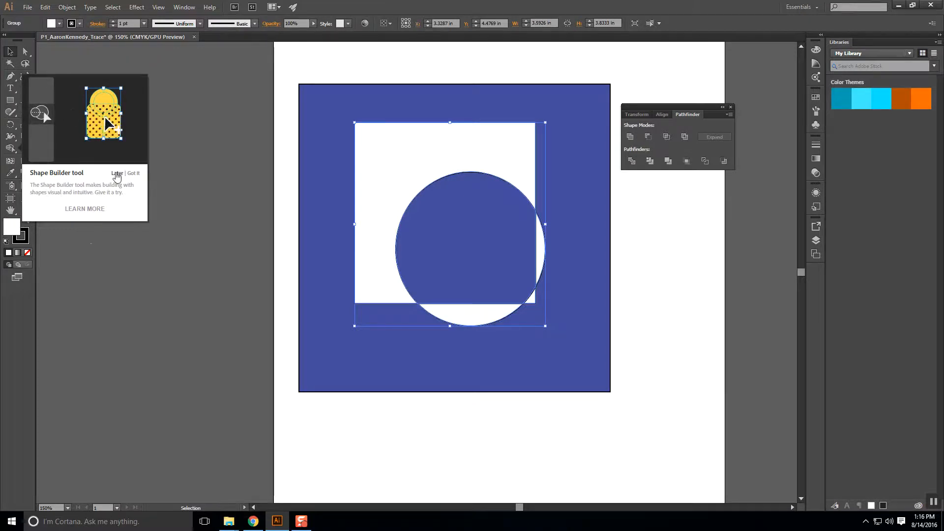
Step: Postpone the Shape Builder tip, clear the selection, and reselect the white group formed from the square and circle
{"action": "left_click", "coordinate": [117, 173]}
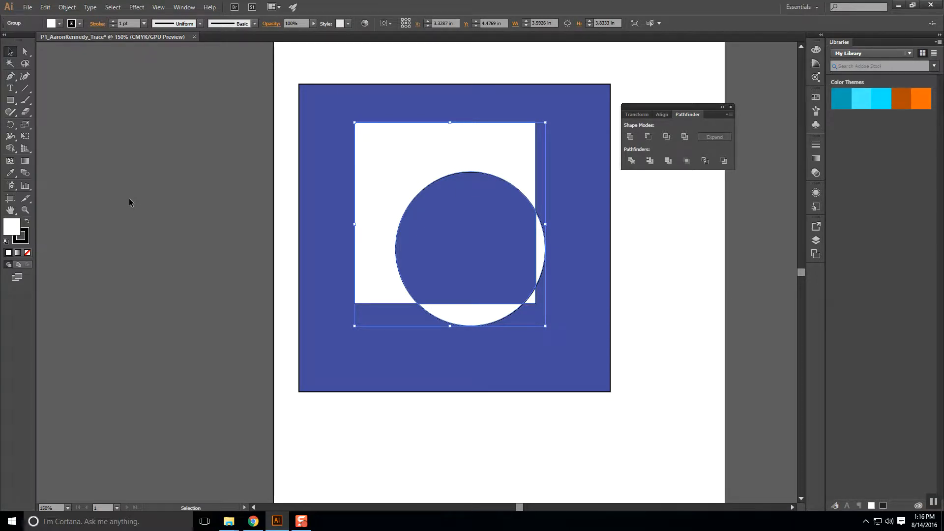
{"action": "left_click", "coordinate": [246, 199]}
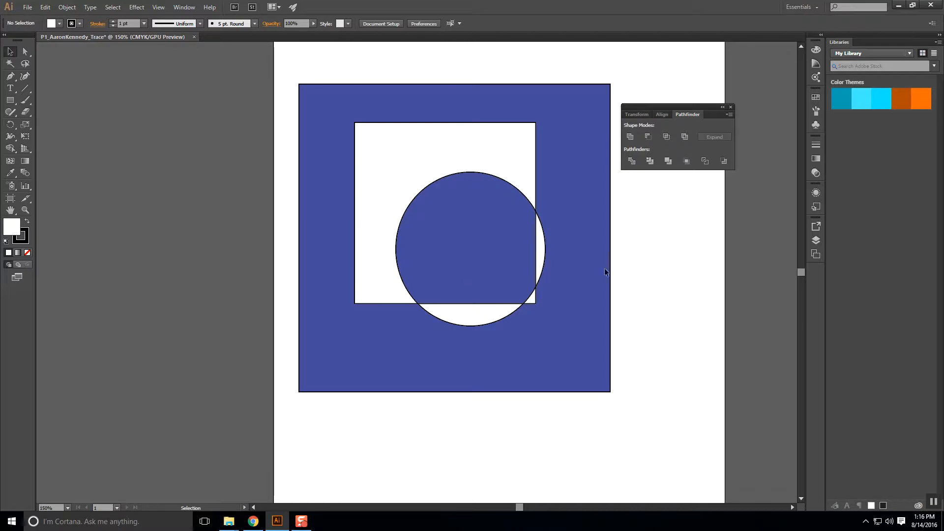
{"action": "left_click", "coordinate": [543, 237]}
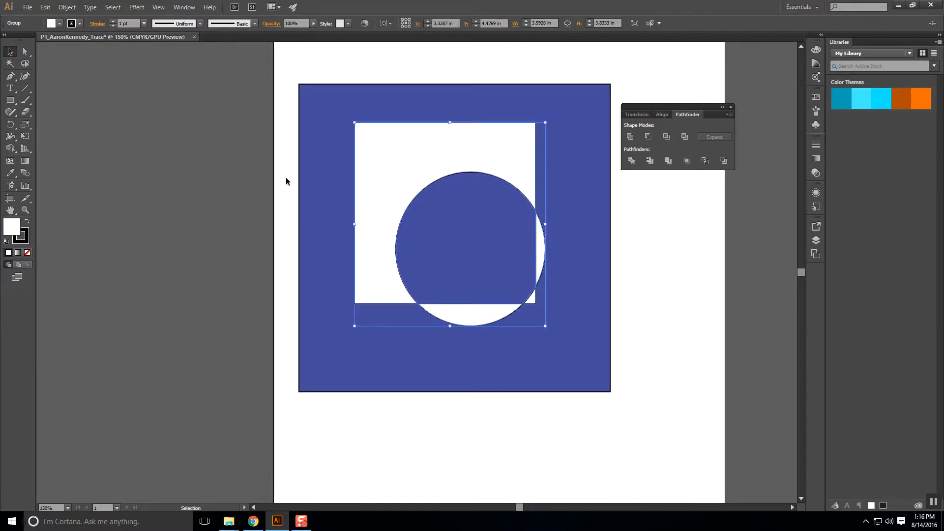
Step: Fill the white group formed from the square and circle with red (#C92D2D) and clear the selection
{"action": "double_click", "coordinate": [13, 228]}
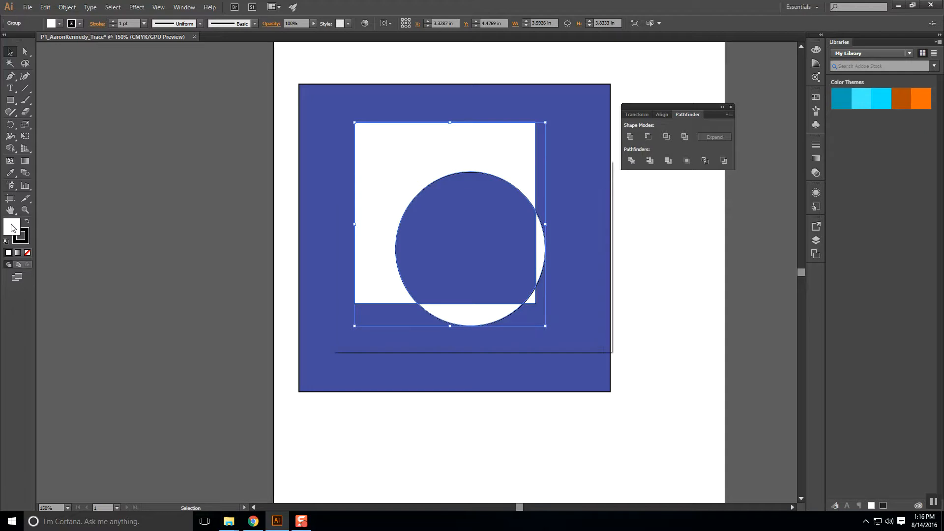
{"action": "left_click", "coordinate": [442, 216]}
{"action": "left_click", "coordinate": [571, 196]}
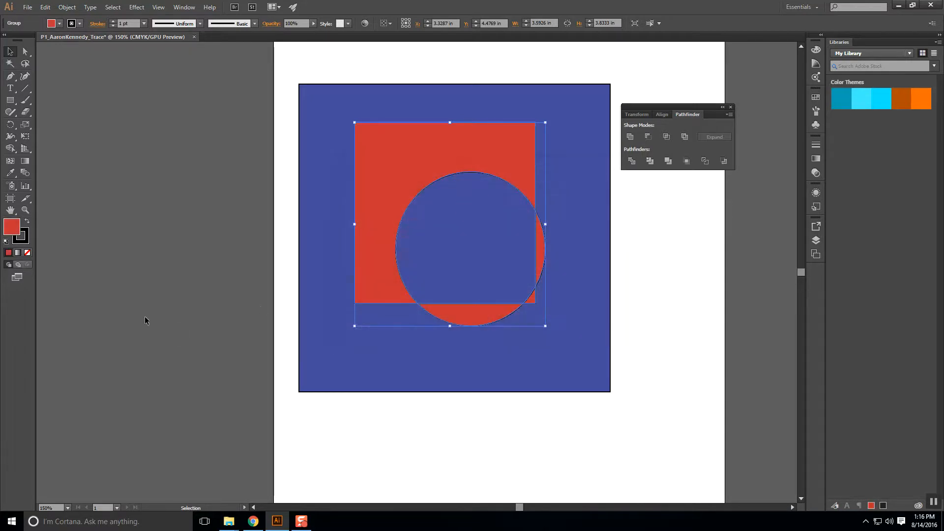
{"action": "left_click", "coordinate": [89, 241]}
Step: Directly select only the circle's lower segment, fill it green, and move it down to the blue rectangle's lower edge
{"action": "left_click", "coordinate": [23, 49]}
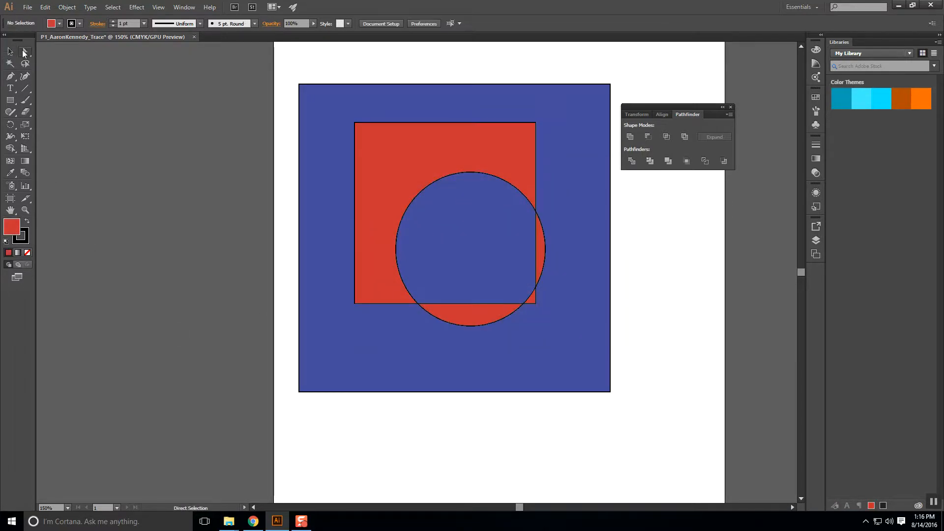
{"action": "left_click", "coordinate": [458, 316]}
{"action": "double_click", "coordinate": [12, 227]}
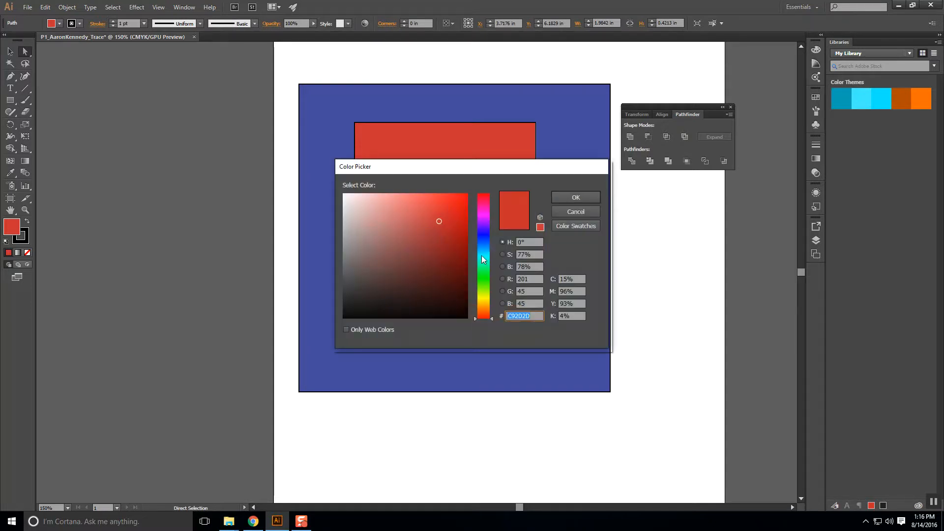
{"action": "left_click", "coordinate": [488, 249]}
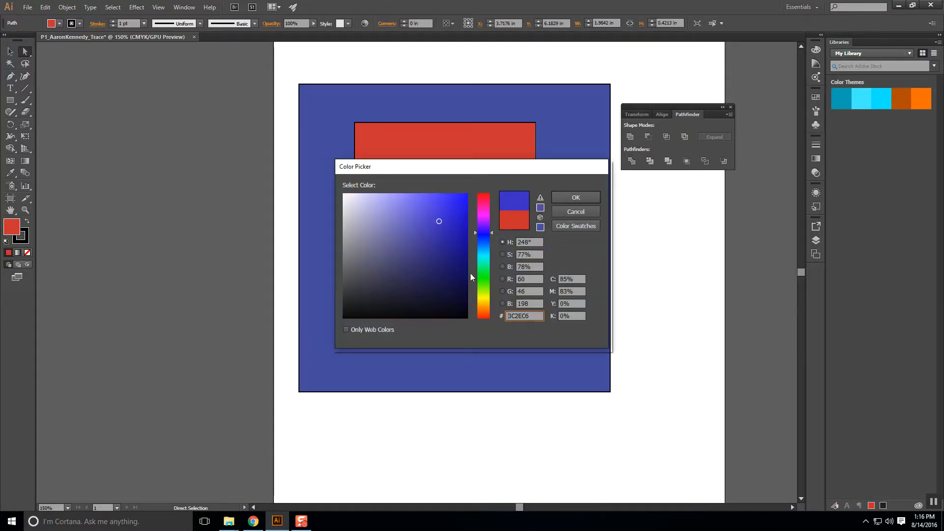
{"action": "left_click", "coordinate": [485, 277]}
{"action": "left_click", "coordinate": [567, 196]}
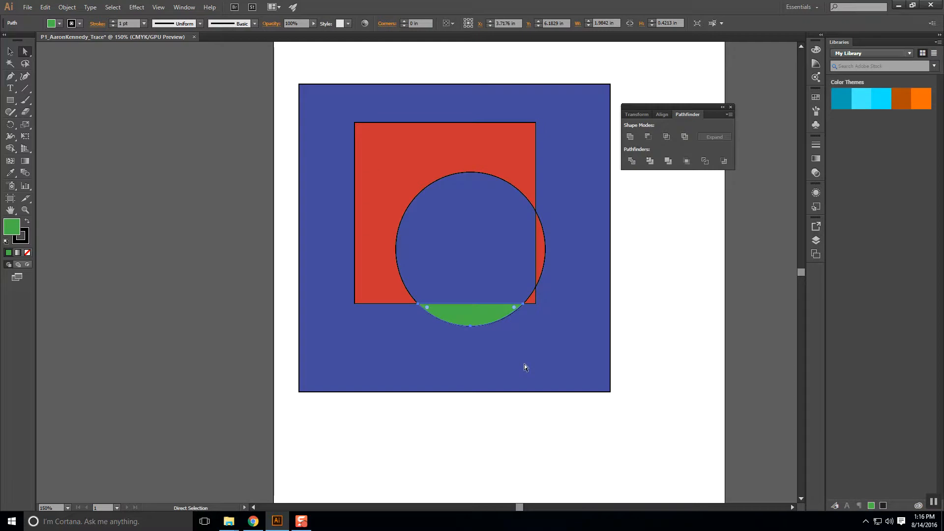
{"action": "left_click_drag", "start_coordinate": [474, 320], "coordinate": [471, 383]}
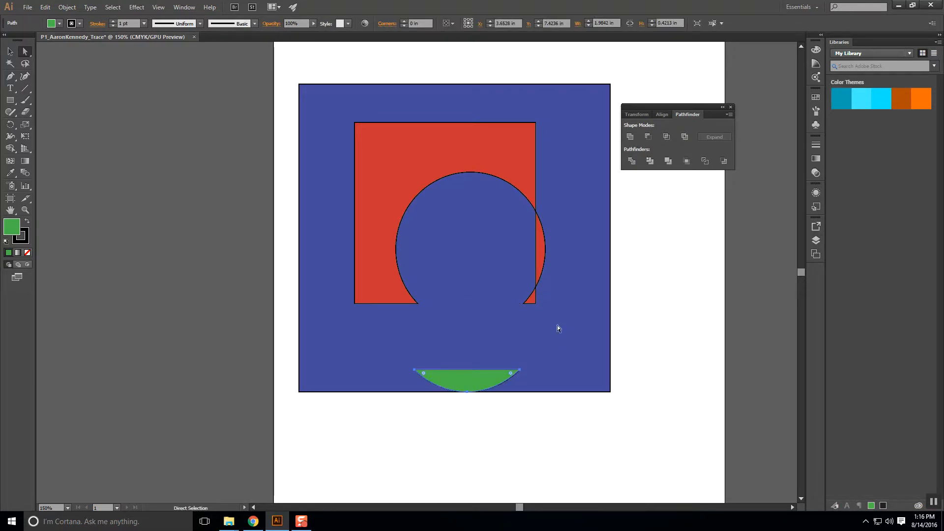
Step: Delete the small red pieces along the lower-right side of the circular cutout and clear the selection
{"action": "left_click_drag", "start_coordinate": [558, 341], "coordinate": [500, 248]}
{"action": "key", "text": "Delete"}
{"action": "left_click", "coordinate": [524, 252]}
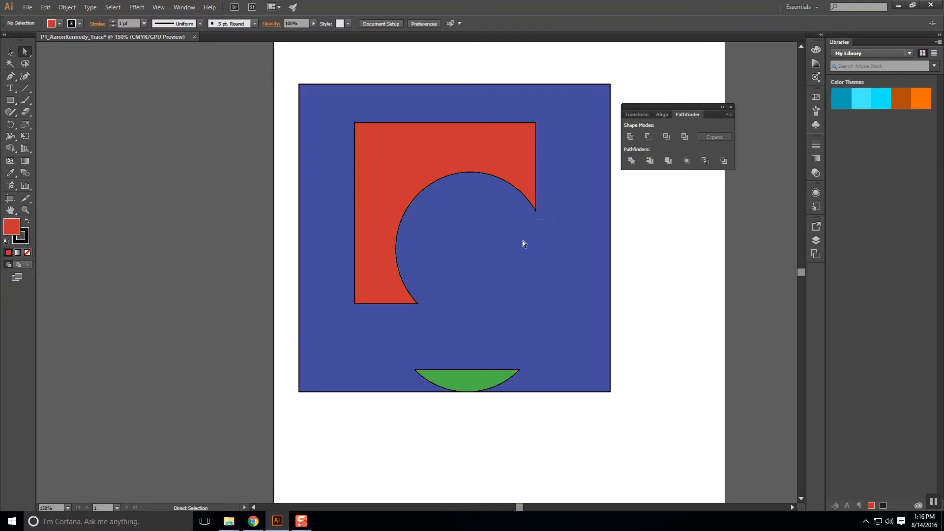